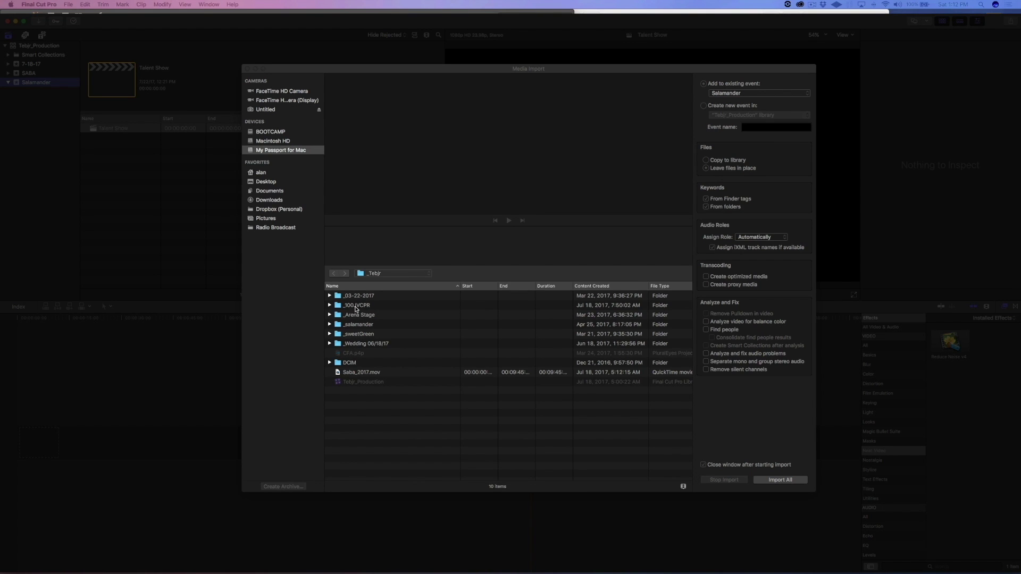
Browse My Passport for Mac and open the _Tebjr folder to list its 571 clips.
click(266, 142)
click(270, 150)
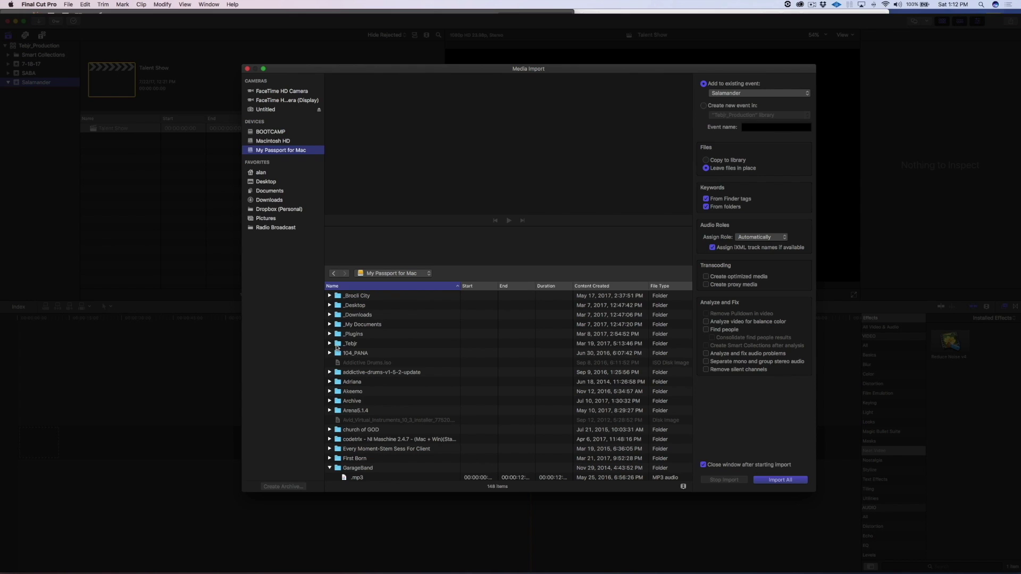
double_click(338, 344)
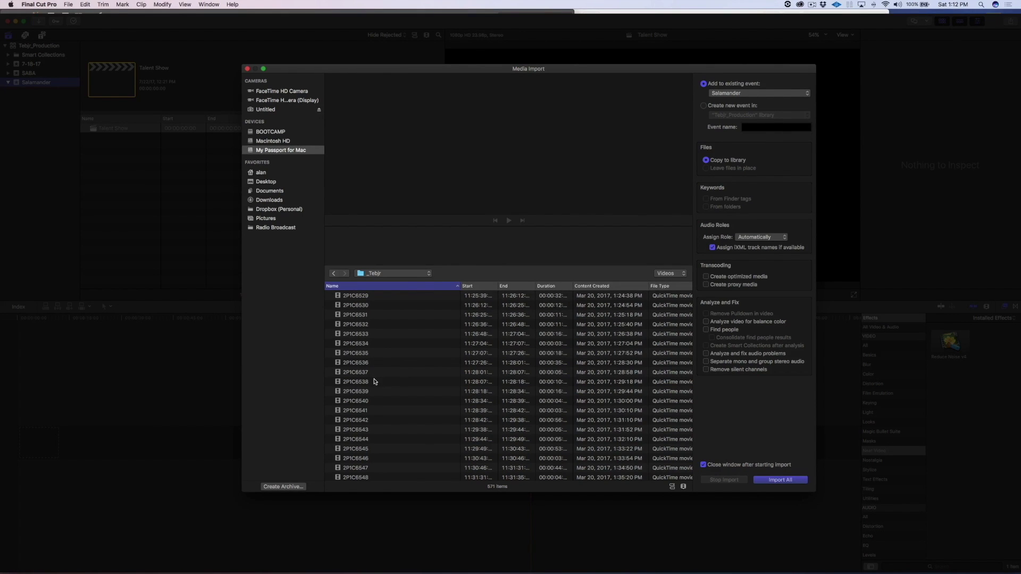
scroll(369, 373, down, 10)
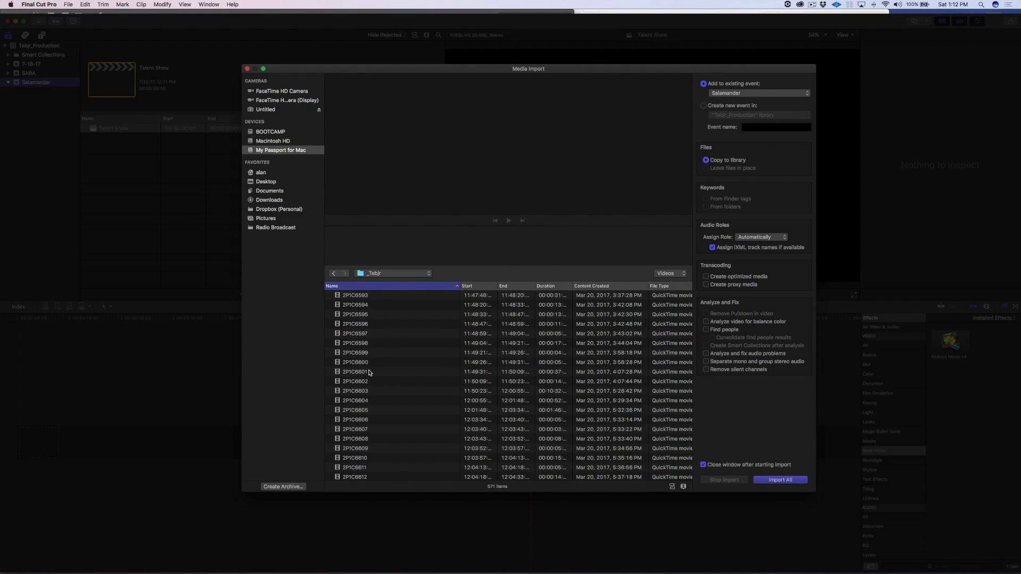
Show the _Tebjr folder in Finder, with DCIM and Tebjr_Production visible, beside the import window.
key(super+Tab)
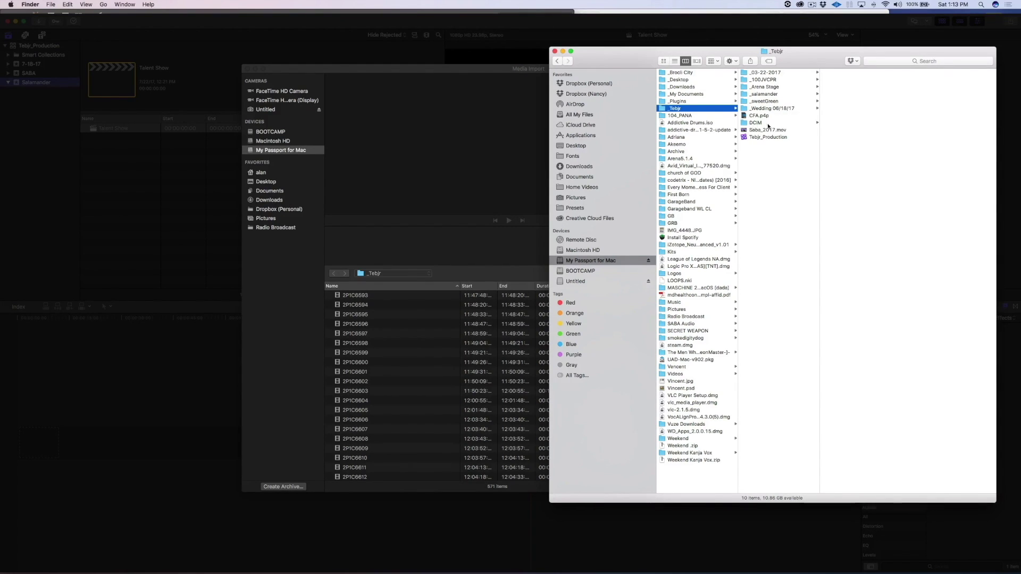
After checking _100JVCPR, prefix the DCIM folder with an underscore to make it _DCIM.
click(763, 80)
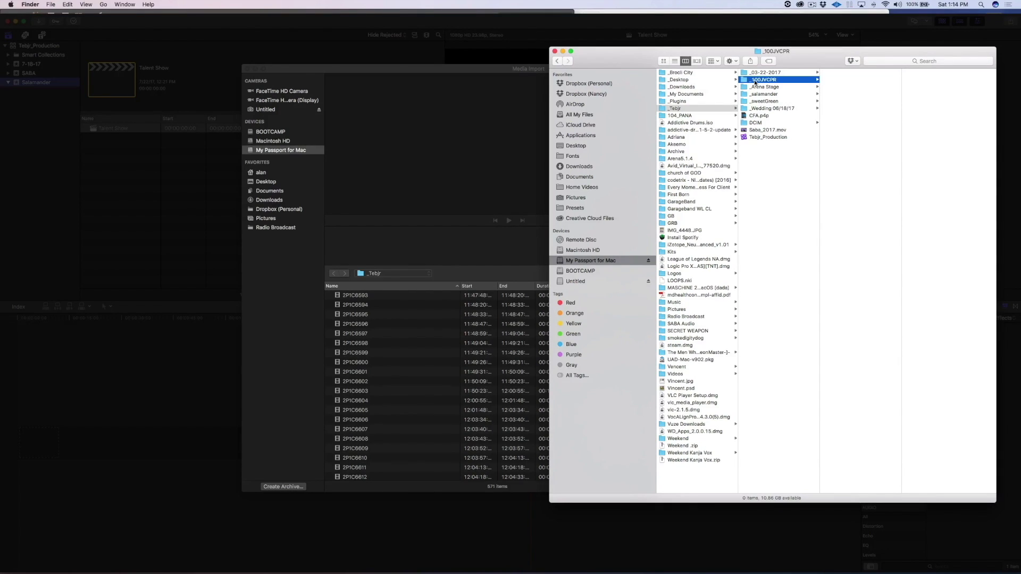
click(754, 124)
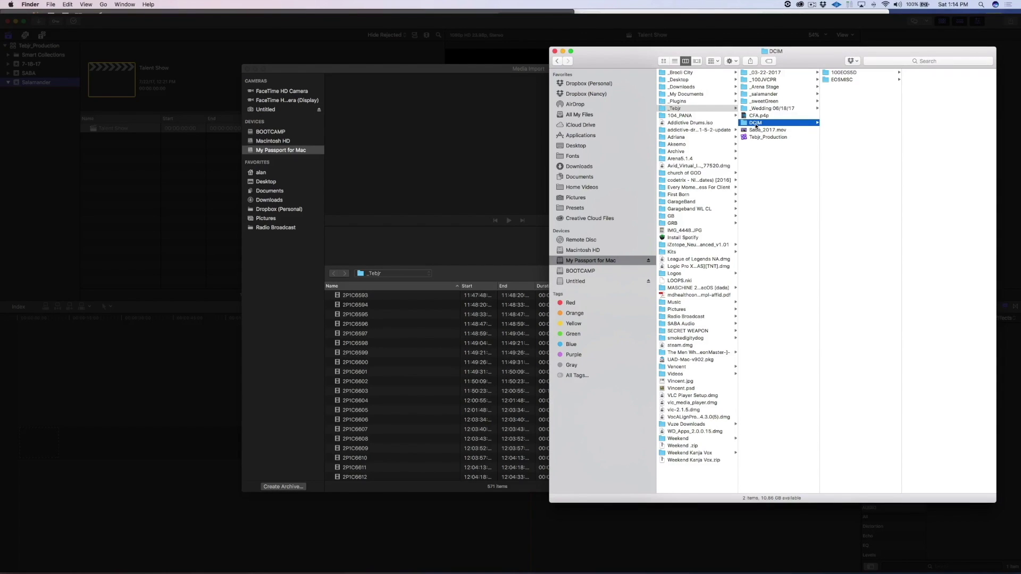
click(751, 125)
key(Left)
text(_)
key(Return)
key(Left)
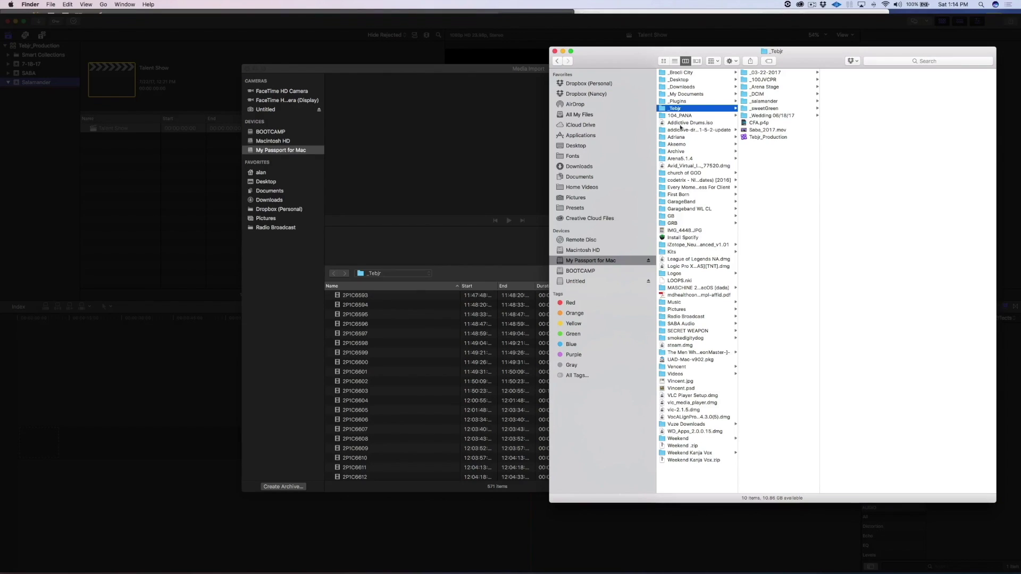
Rename the _Tebjr folder by appending '_Production', making it _Tebjr_Production.
key(Return)
text(_)
key(BackSpace)
text(Prod)
text(ucti)
text(on)
key(Return)
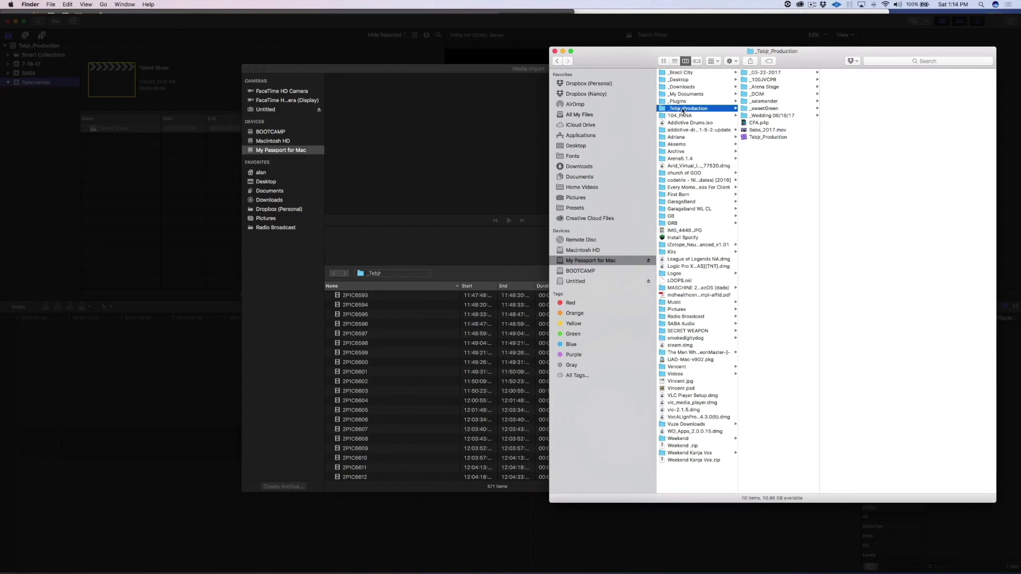
Reload My Passport for Mac in Media Import and open _Tebjr_Production, listing its 10 items.
click(328, 290)
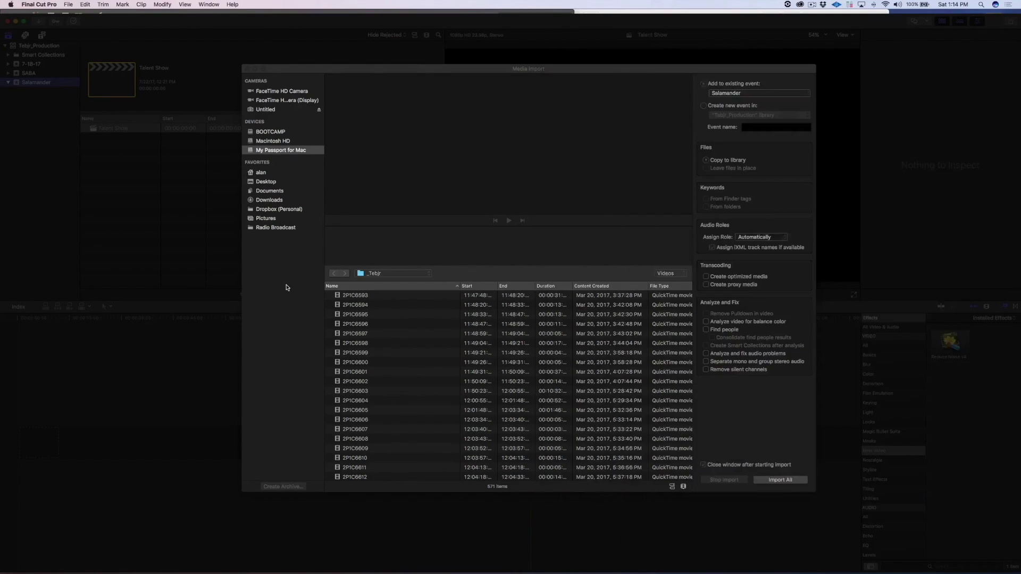
click(271, 141)
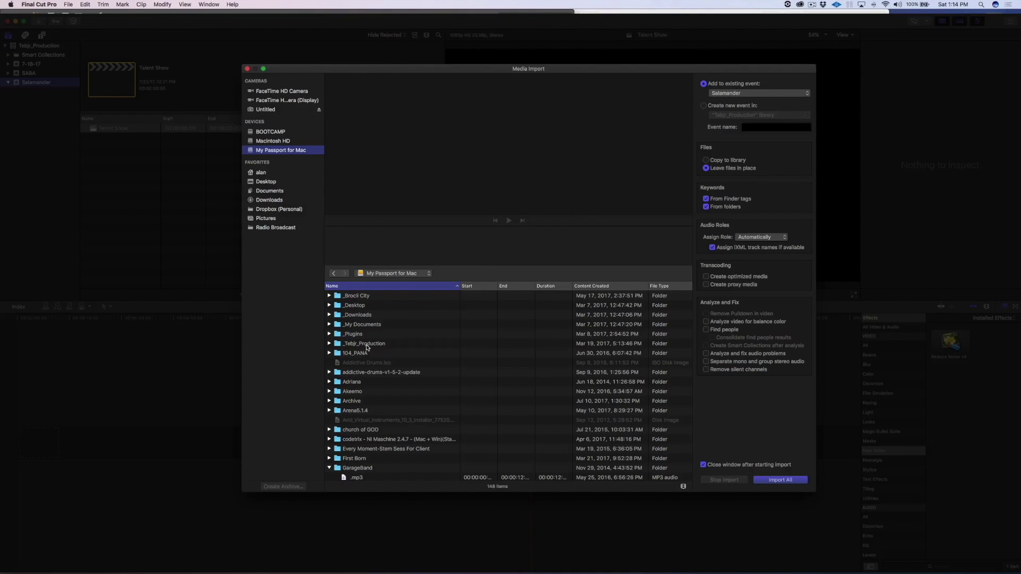
click(338, 346)
double_click(369, 348)
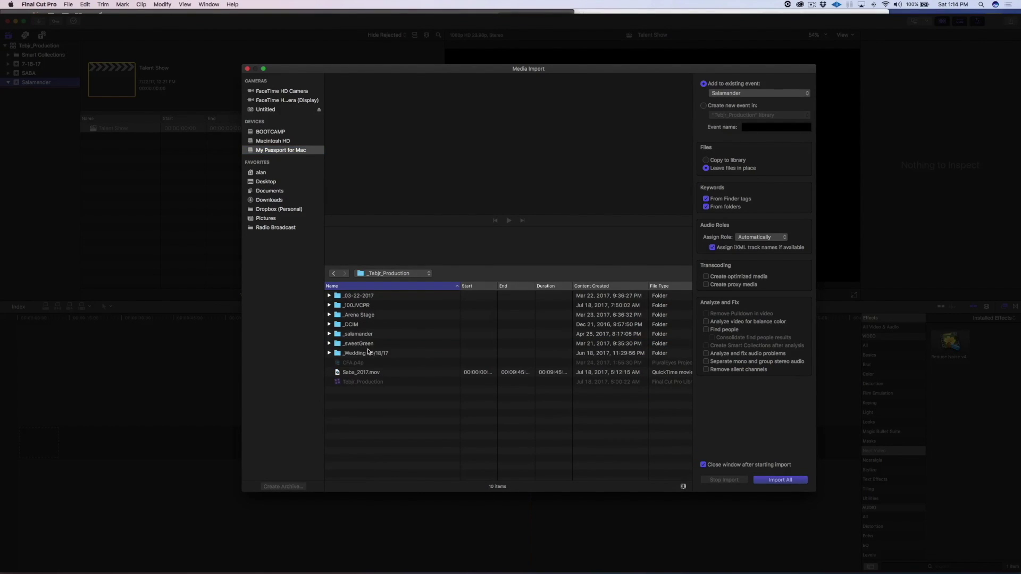